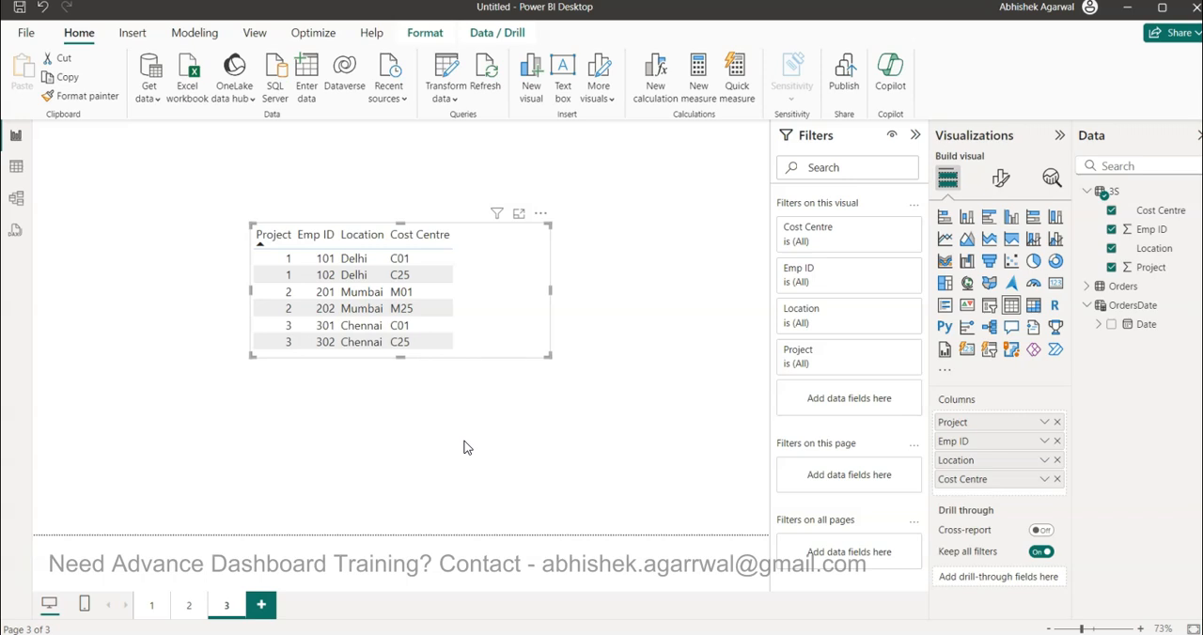
click(348, 407)
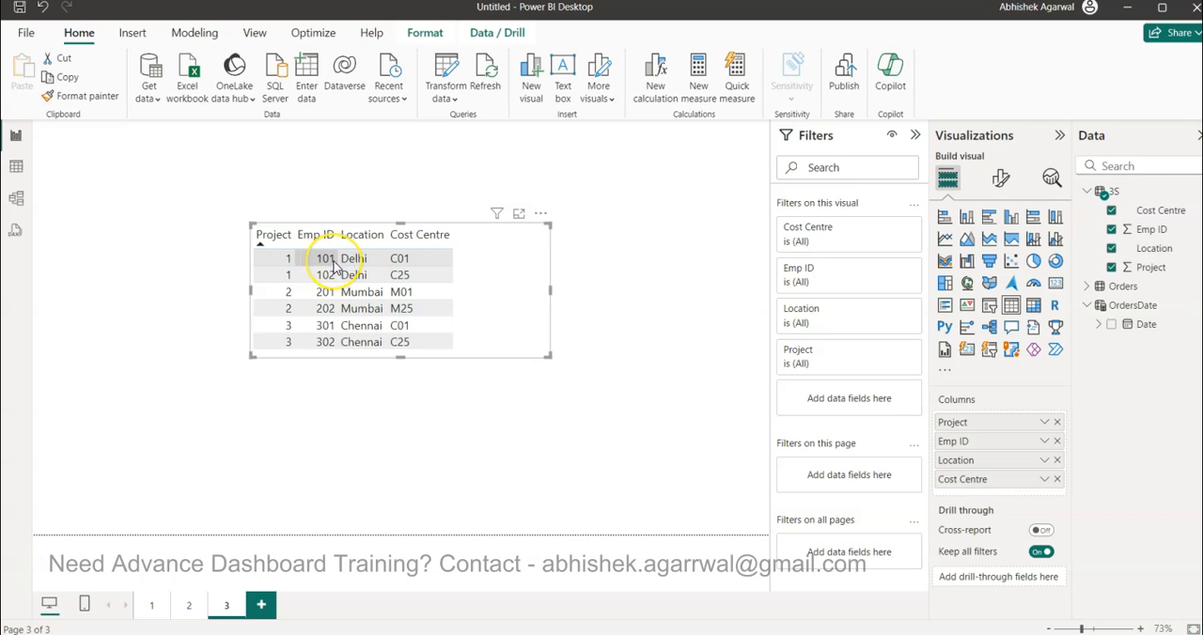
click(325, 276)
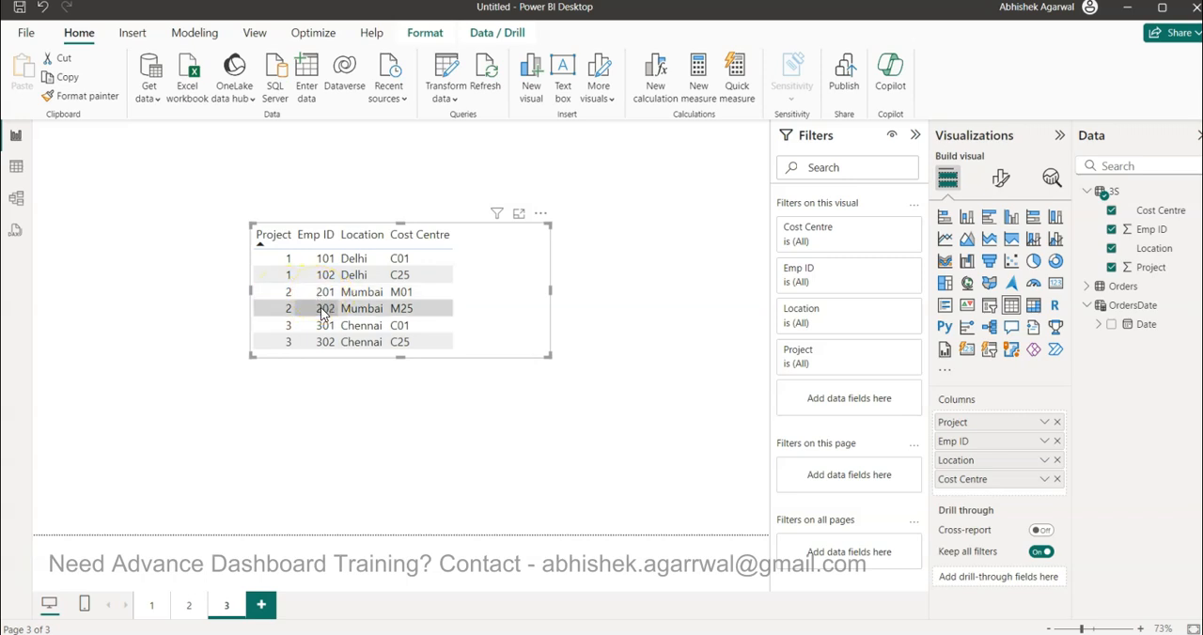
click(407, 311)
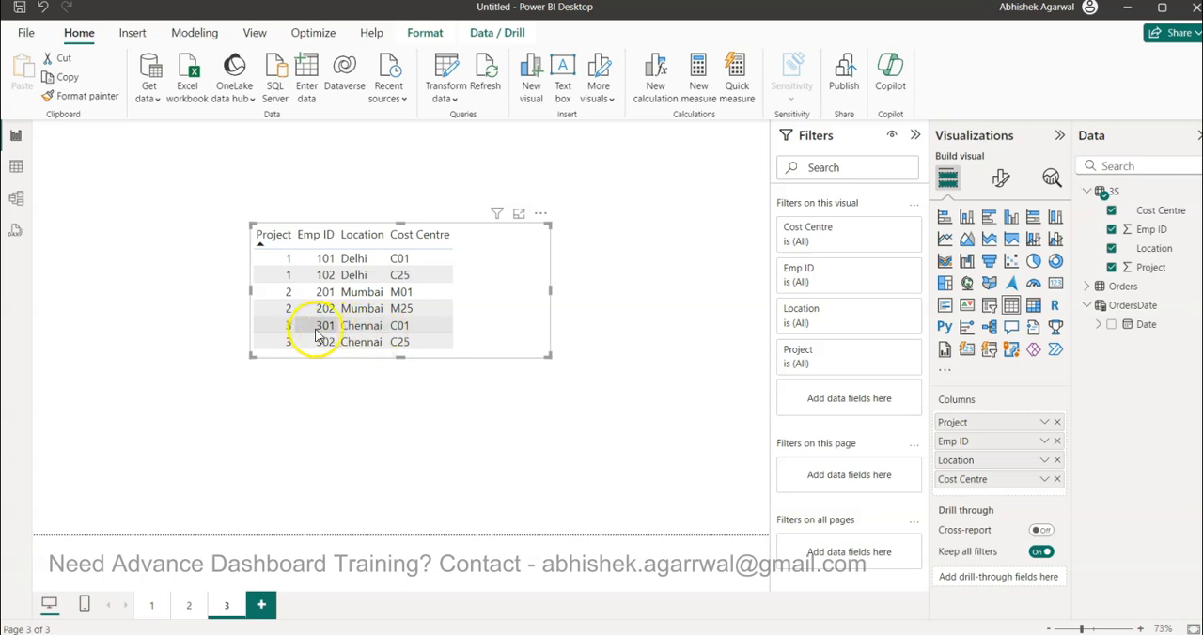
click(406, 344)
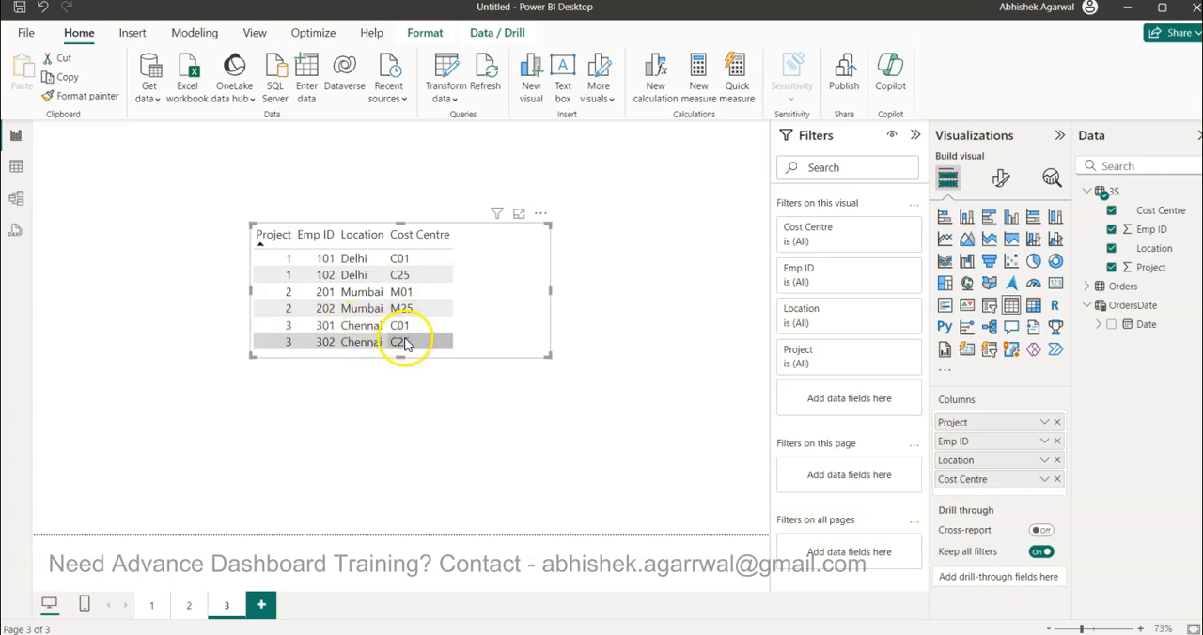
click(408, 274)
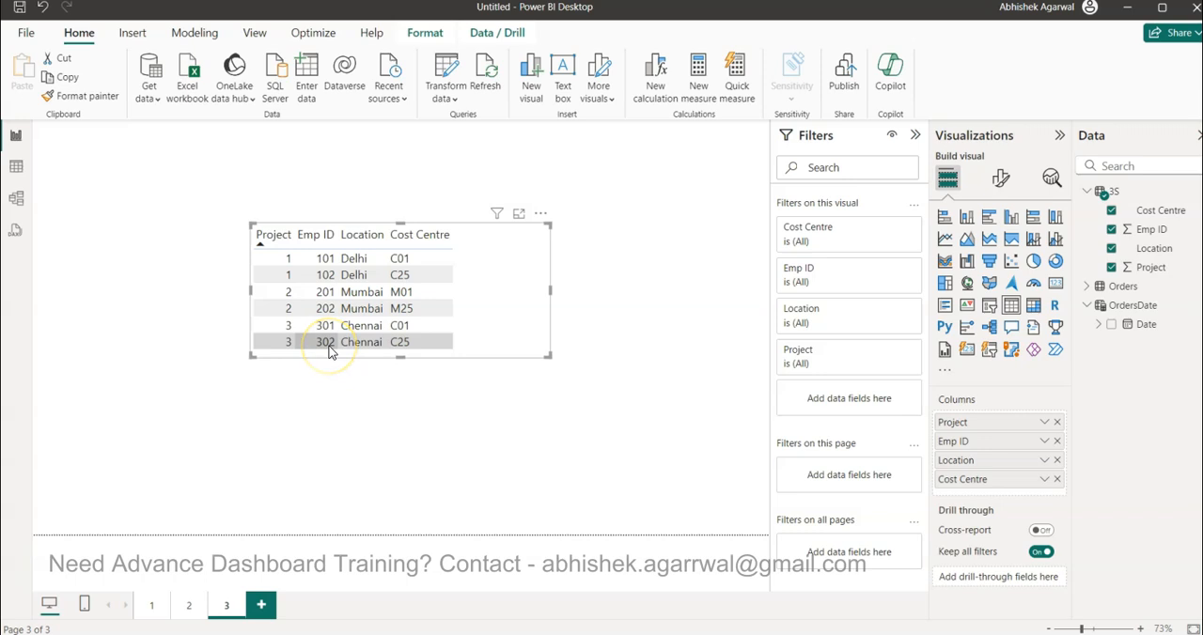
Stretch the lower edge of the table visual slightly downward
click(400, 358)
drag(400, 358, 401, 367)
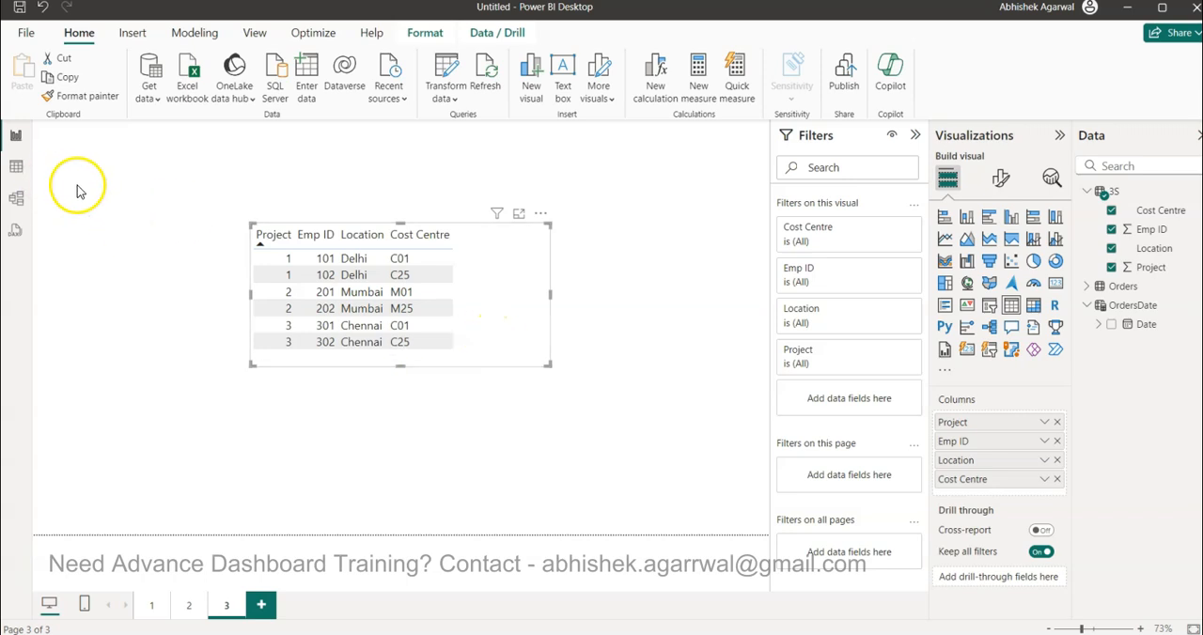
Add a calculated column named New Cost Centre to table 3S, beginning its formula with CALCULATE(FIRSTNONBLANK(
click(19, 167)
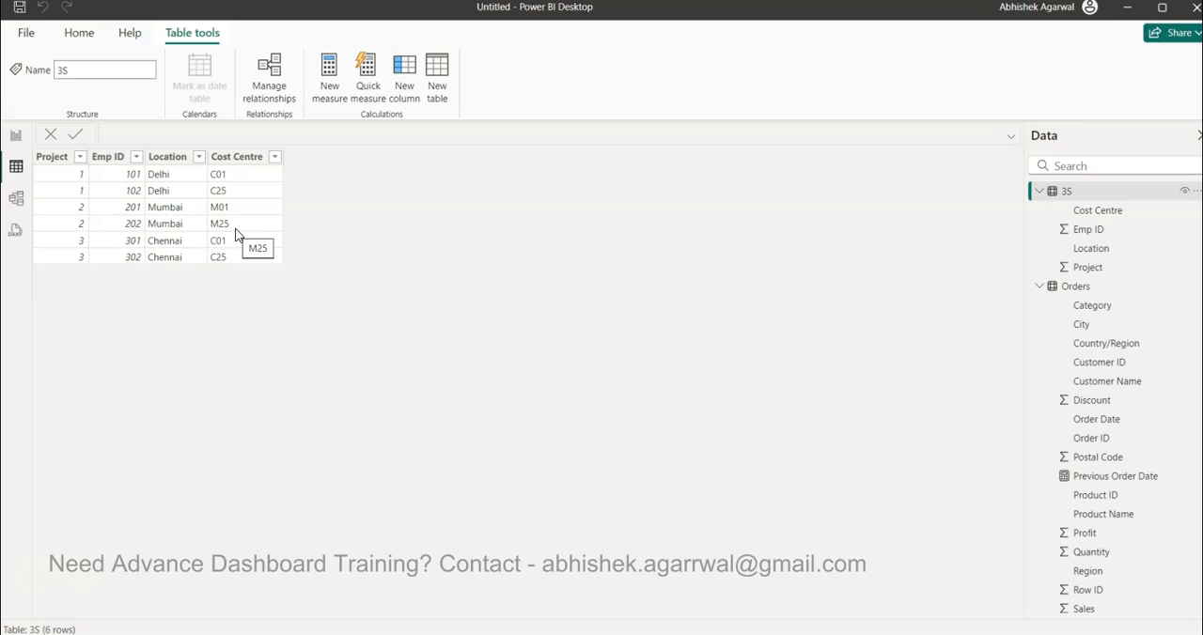
click(410, 104)
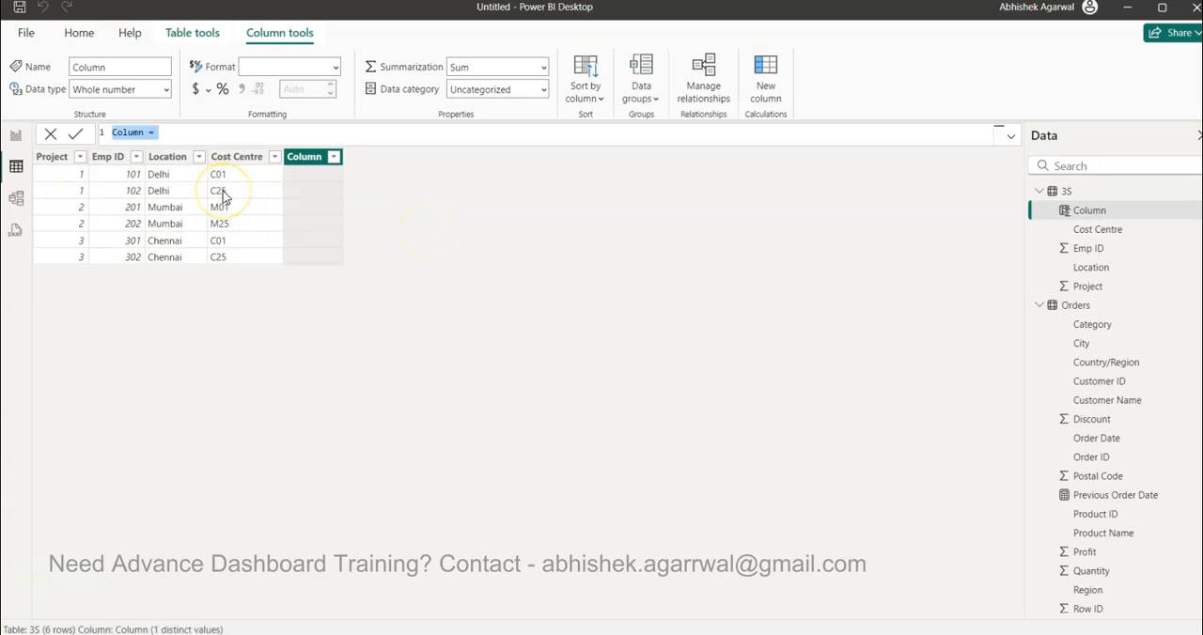
text(New Cost Centre = CAL)
key(Tab)
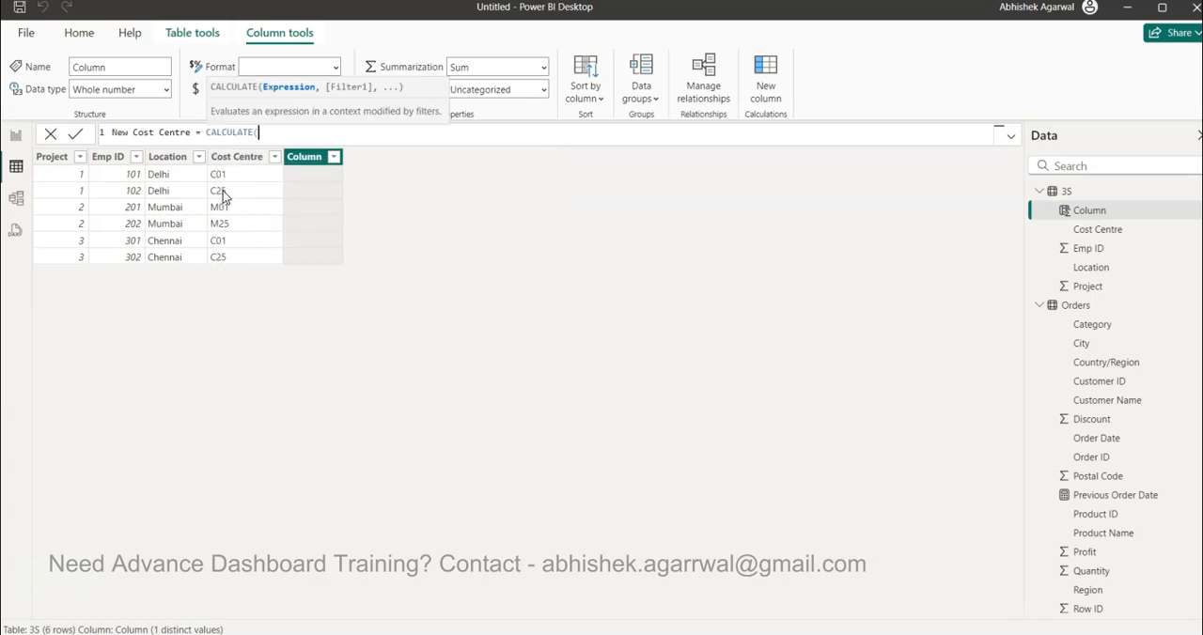
text(fir)
key(Down)
key(Tab)
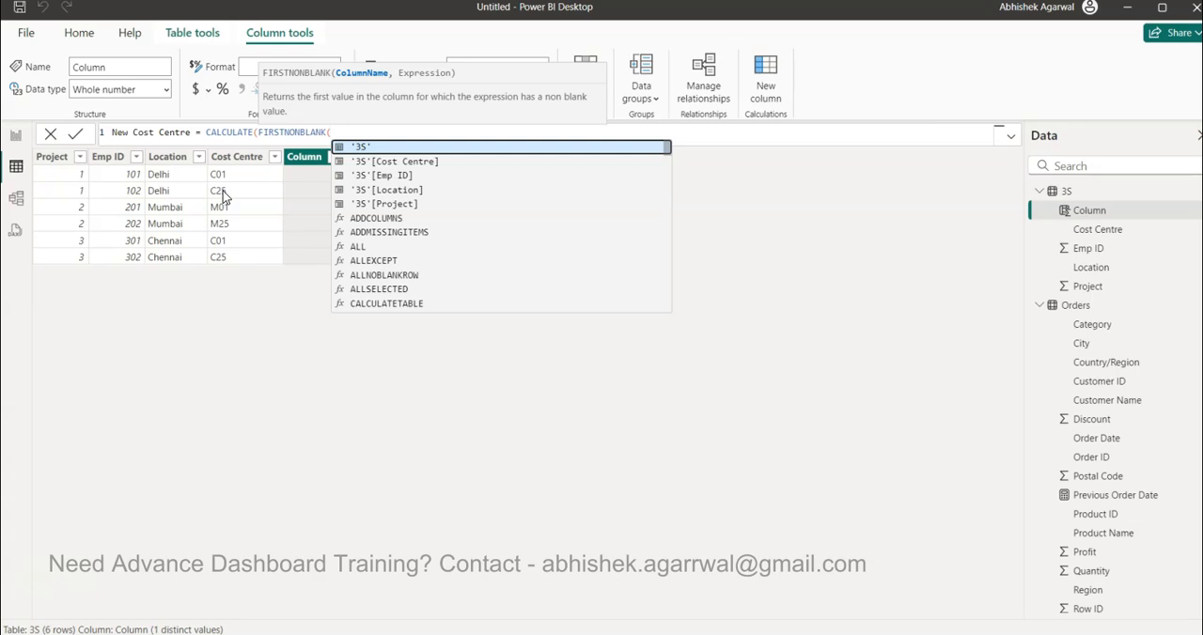
key(Down)
key(Down)
key(Down)
key(Down)
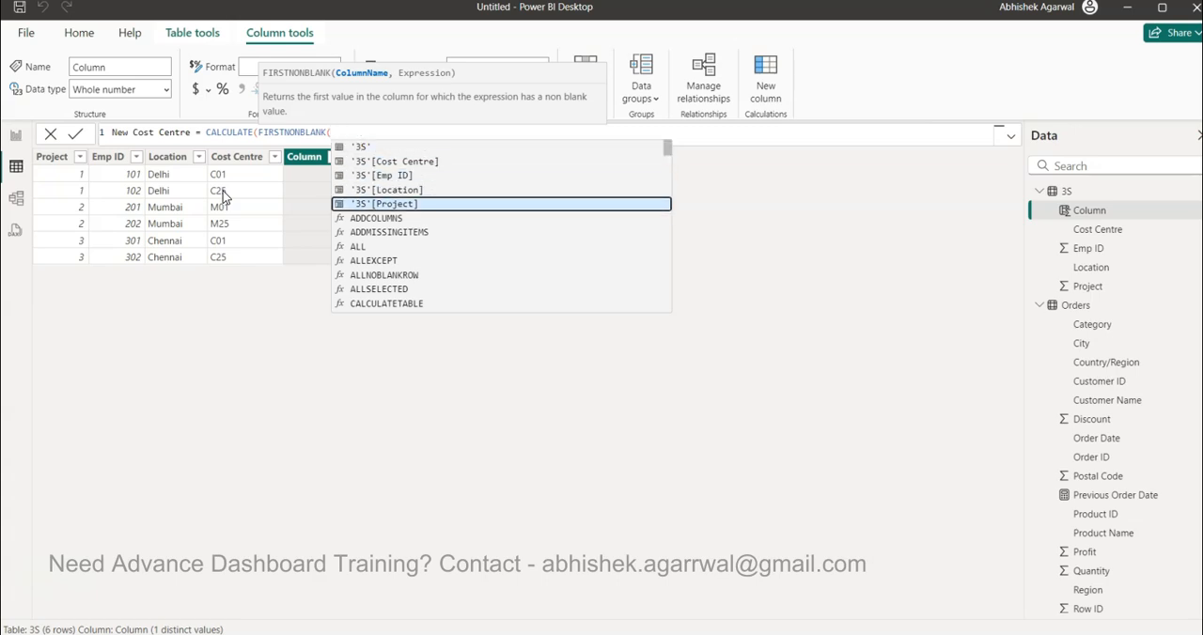
key(Tab)
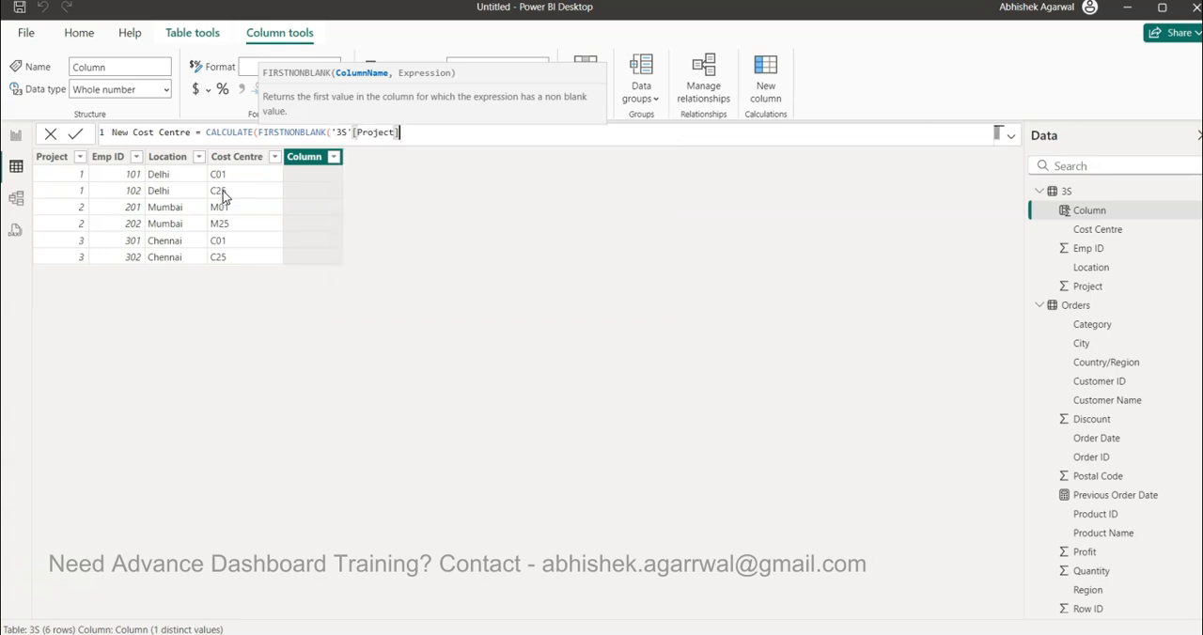
key(BackSpace)
key(BackSpace)
key(BackSpace)
key(BackSpace)
key(BackSpace)
key(BackSpace)
key(BackSpace)
key(BackSpace)
key(BackSpace)
key(BackSpace)
key(BackSpace)
key(BackSpace)
key(BackSpace)
key(BackSpace)
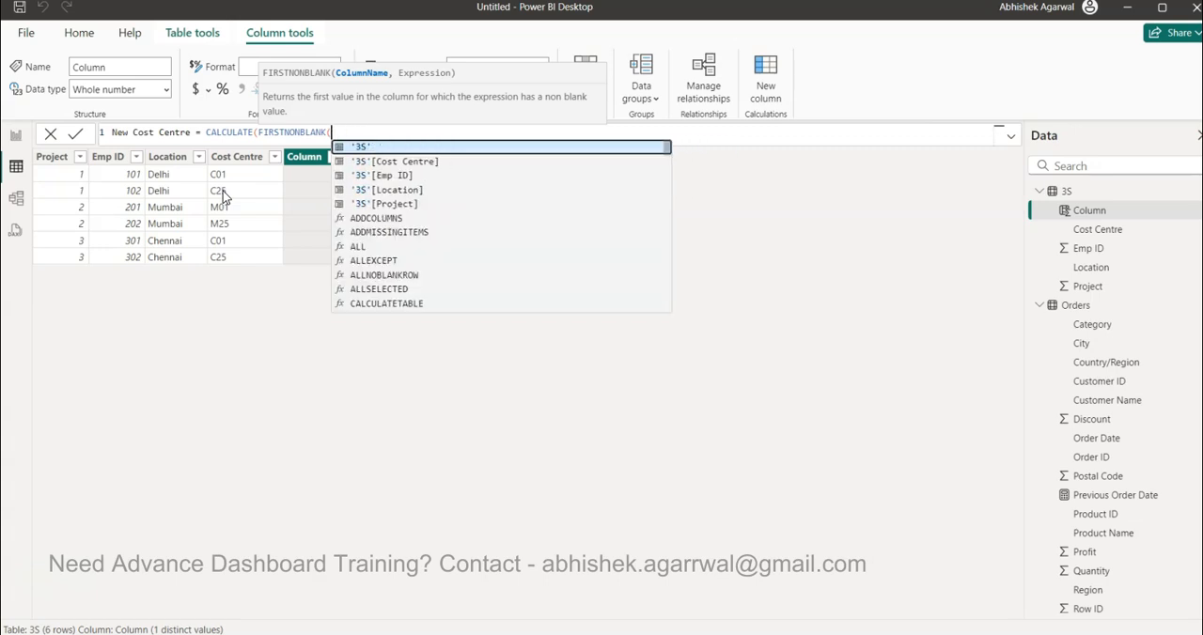
Give FIRSTNONBLANK the arguments '3S'[Cost Centre] and 0, close it and add a comma for the CALCULATE filter
text((c)
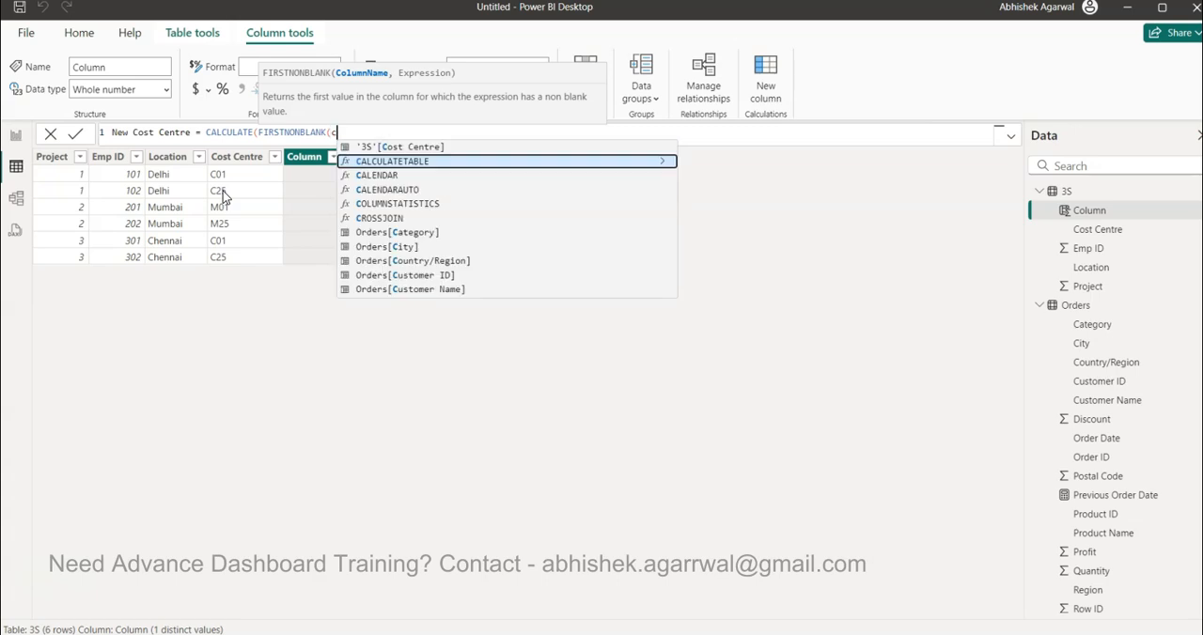
key(Up)
key(Tab)
text(,)
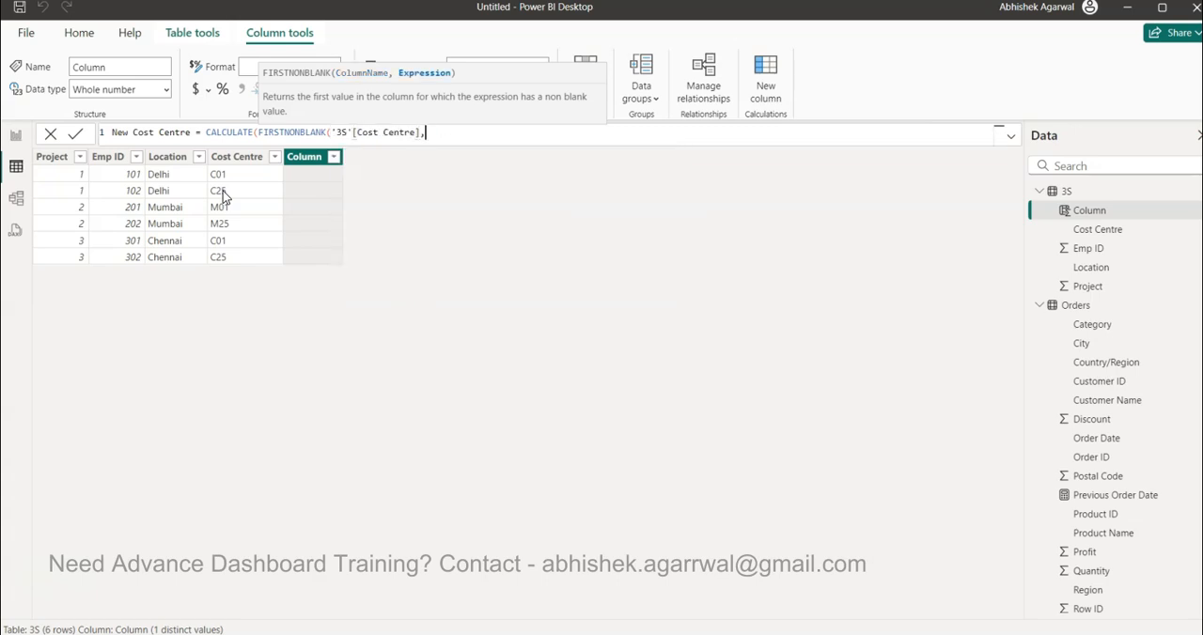
text(0))
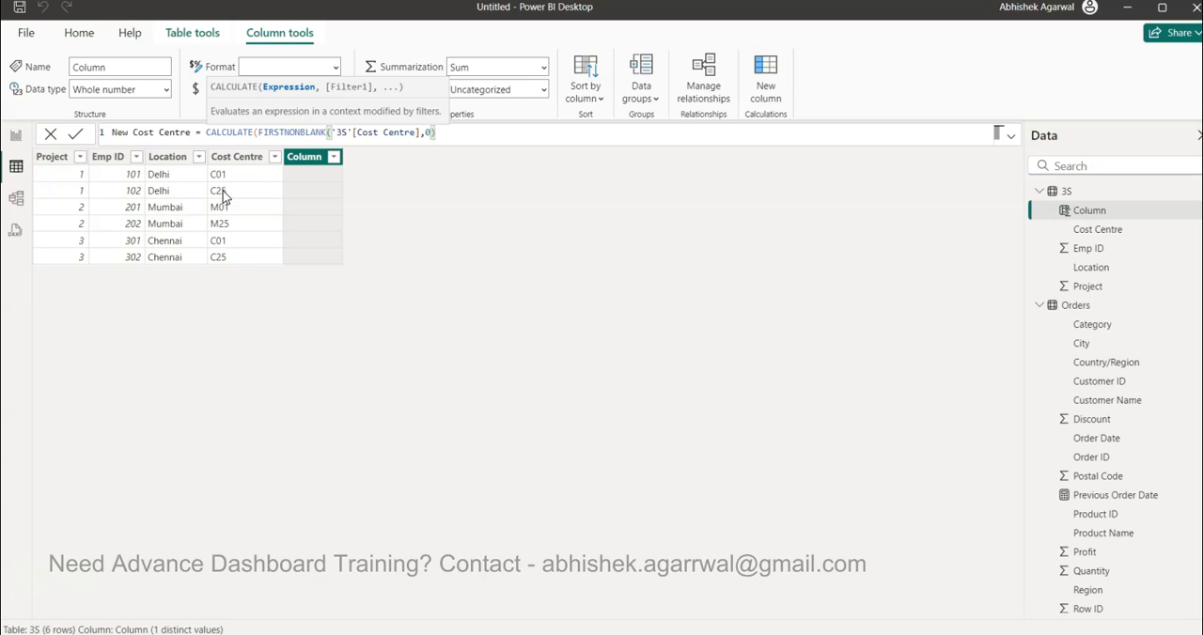
text(,)
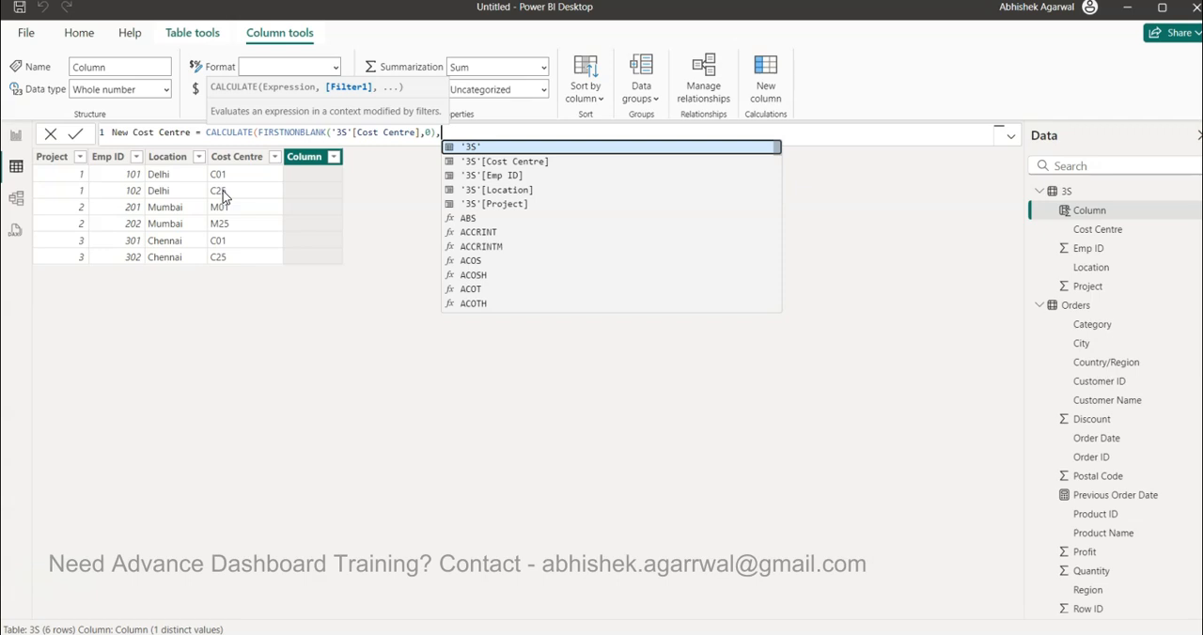
Begin a FILTER over table '3S' on a new line of the formula, followed by a comma
key(shift+Return)
text(fil)
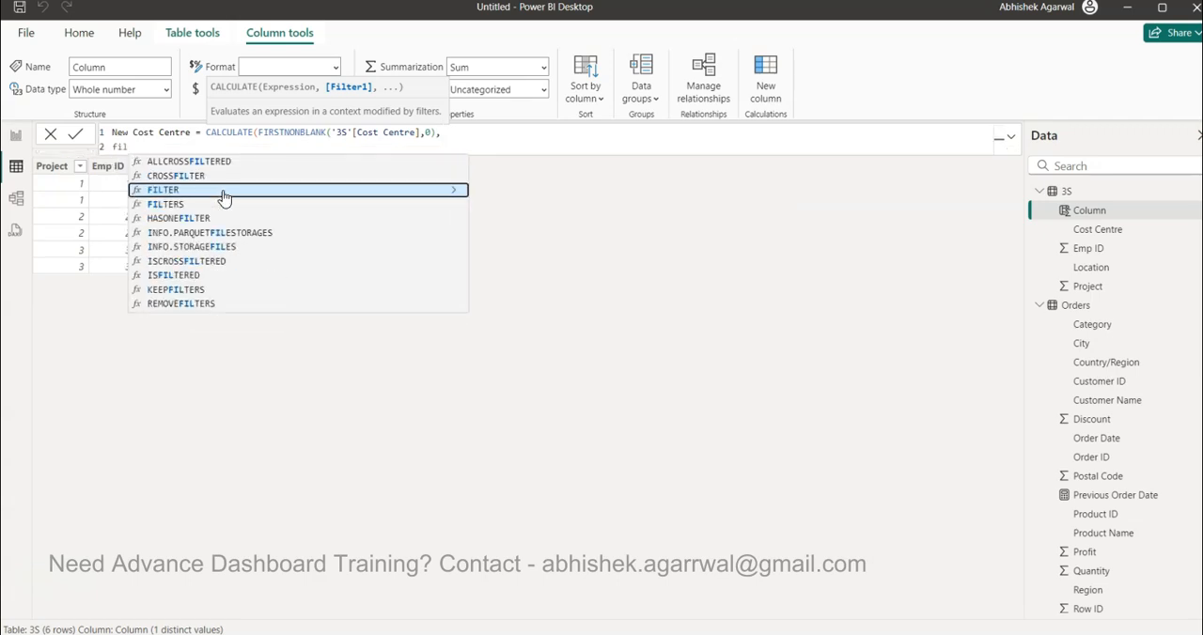
click(223, 190)
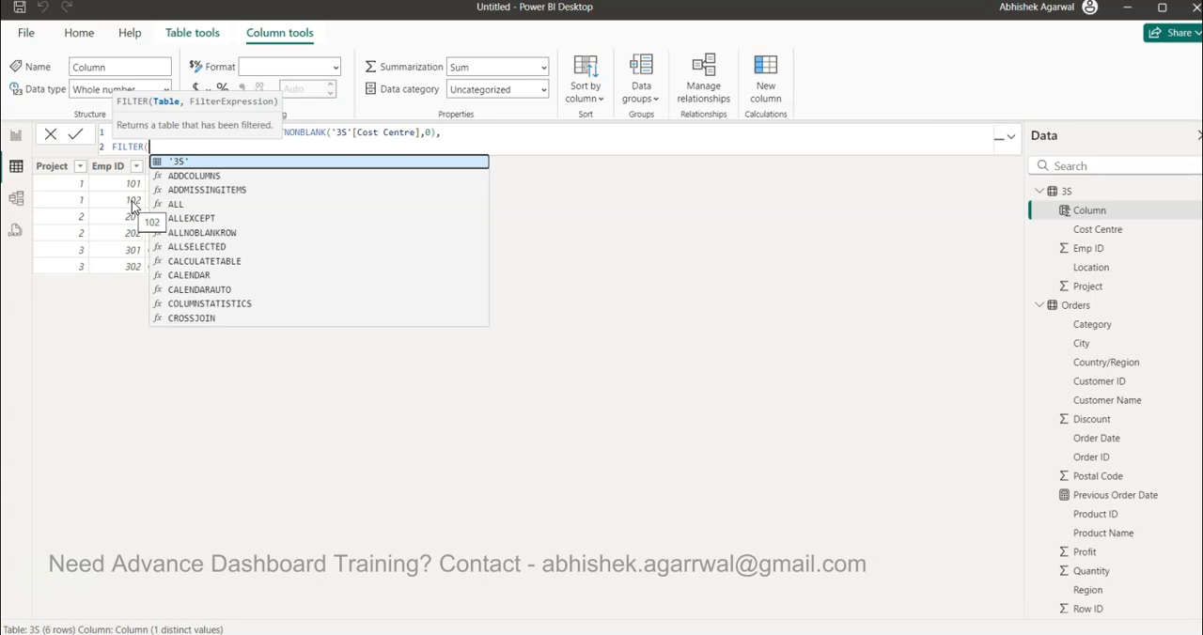
key(Tab)
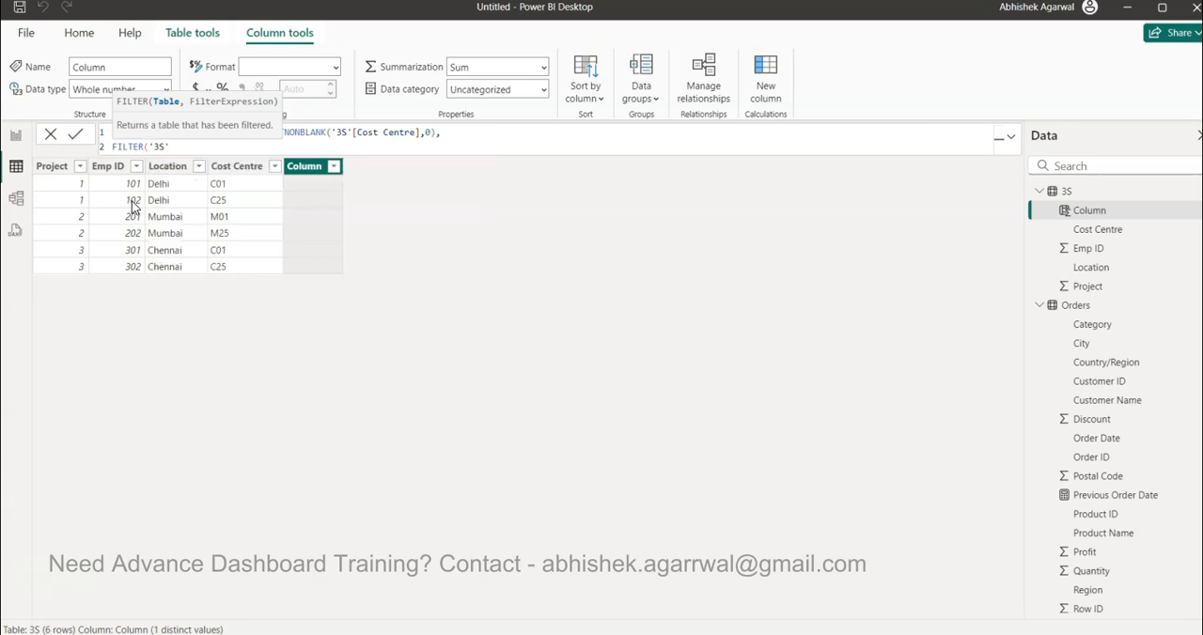
text(,pro)
Enter the filter condition '3S'[Project] = EARLIER('3S'[Project])
key(Up)
key(Up)
key(Up)
key(Up)
key(Up)
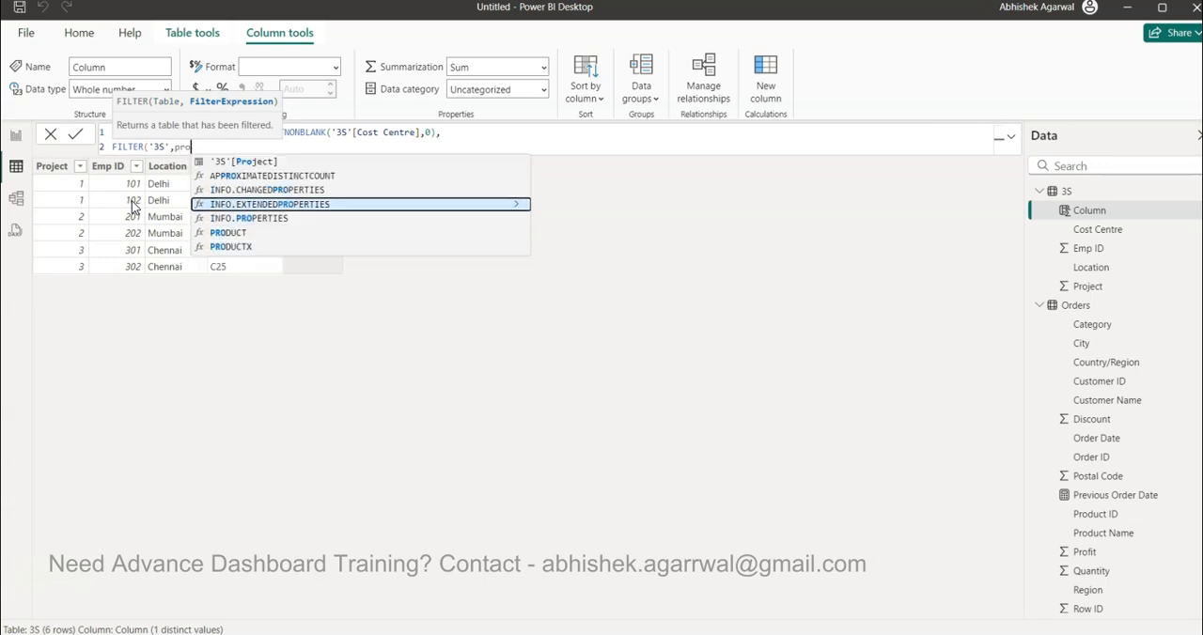
key(Tab)
text(=)
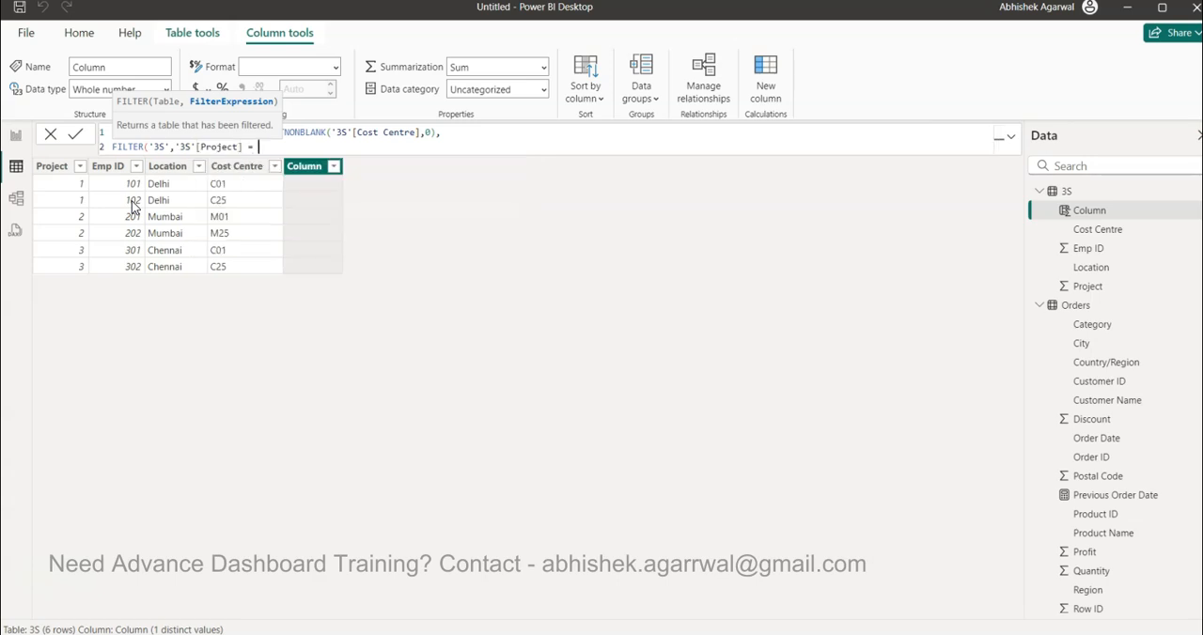
text( EARLIER()
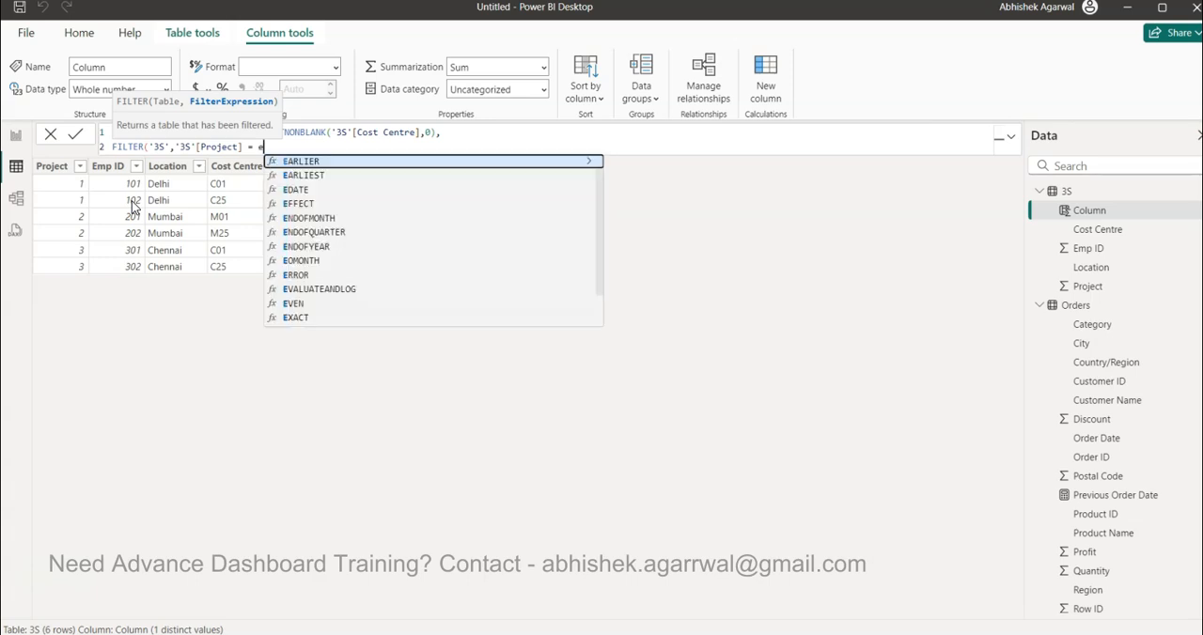
key(Tab)
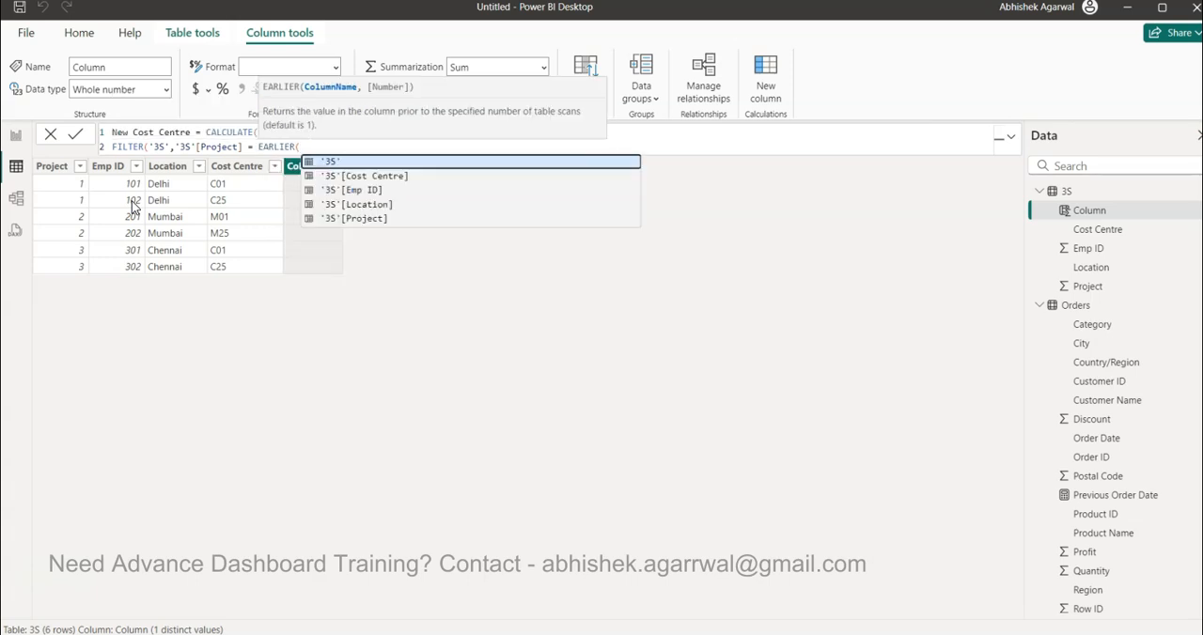
key(Down)
key(Down)
key(Down)
key(Down)
key(Tab)
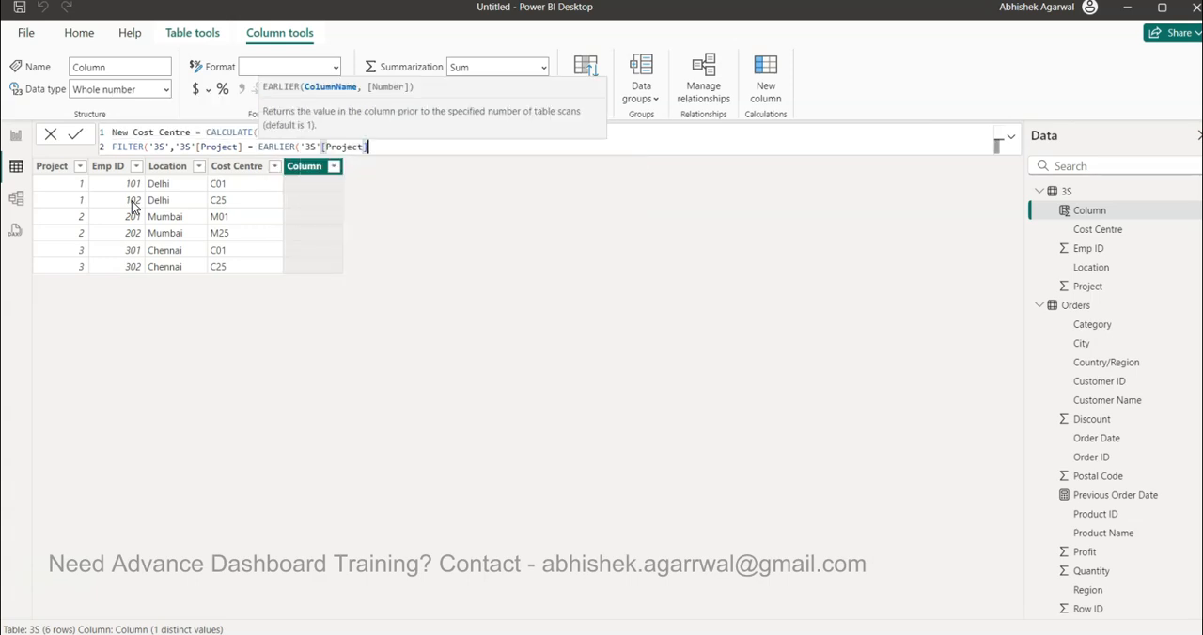
text() &&)
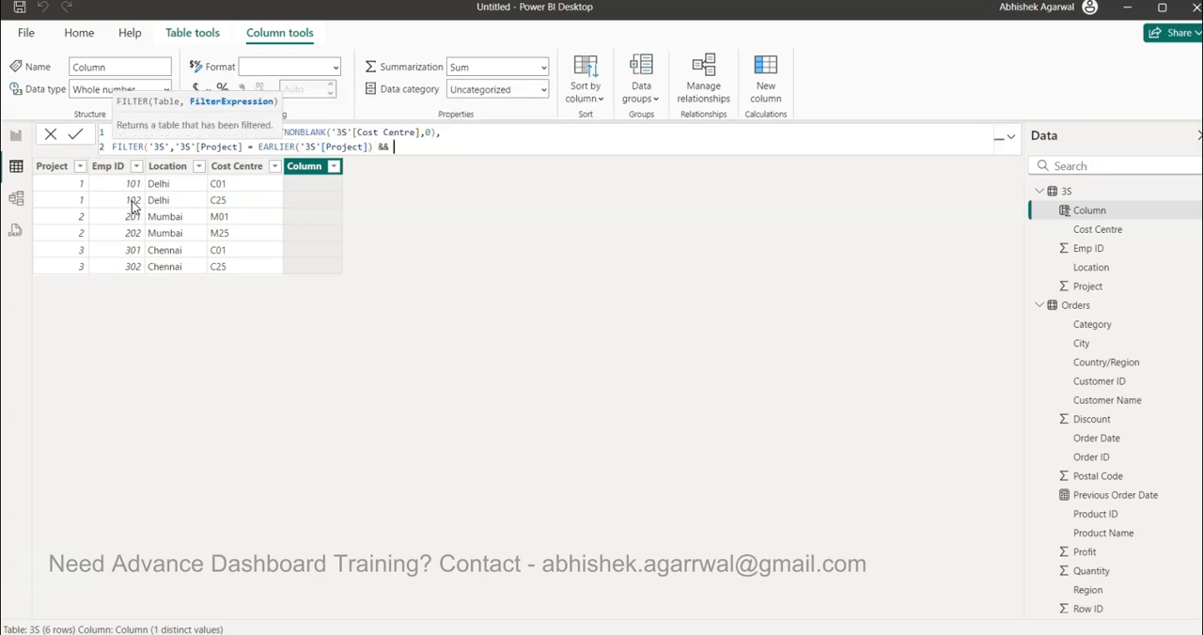
text( emp)
Append the second condition && '3S'[Emp ID] = CALCULATE(MIN('3S'[Emp ID]) to the filter
key(Tab)
text(= cal)
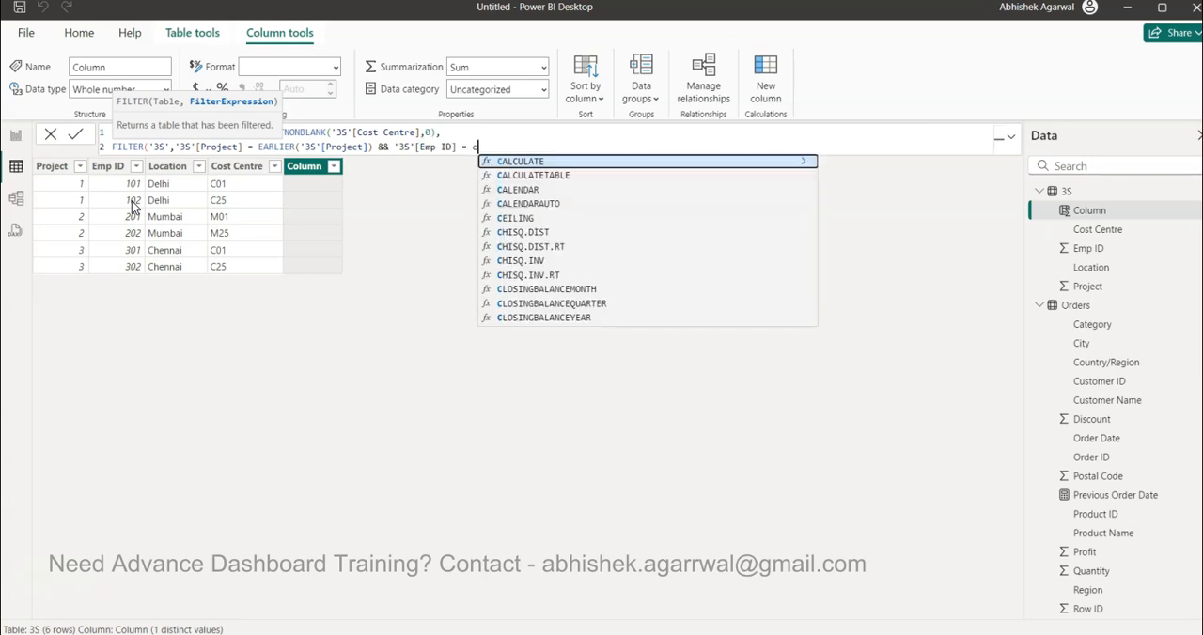
key(Tab)
text(min)
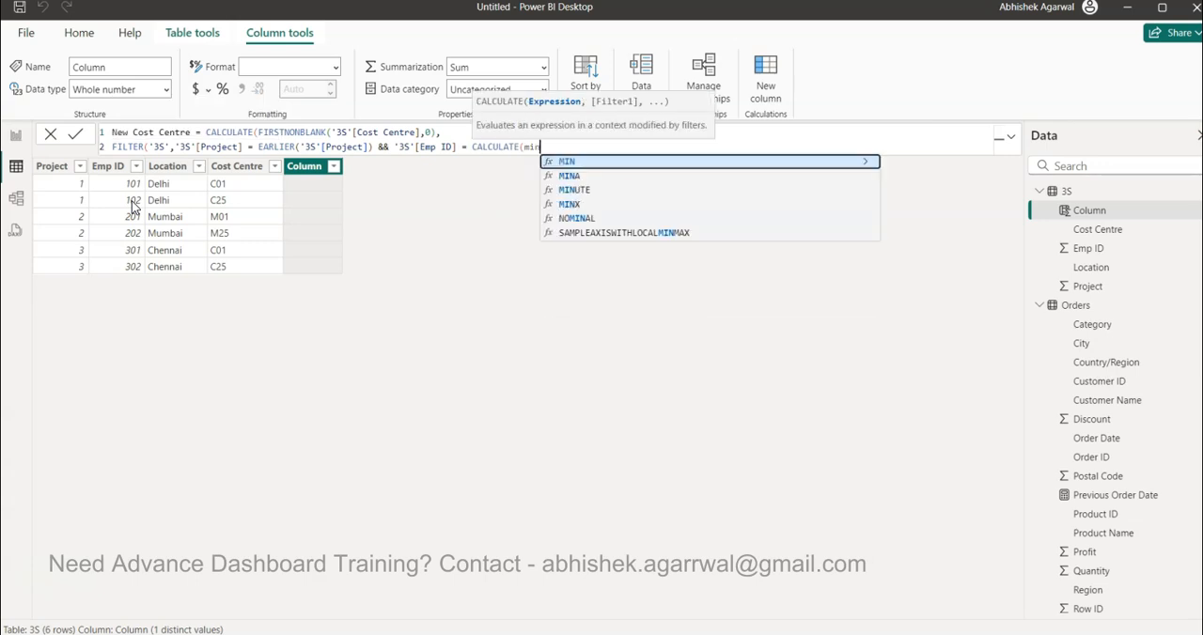
key(Tab)
text(em)
key(Tab)
text())
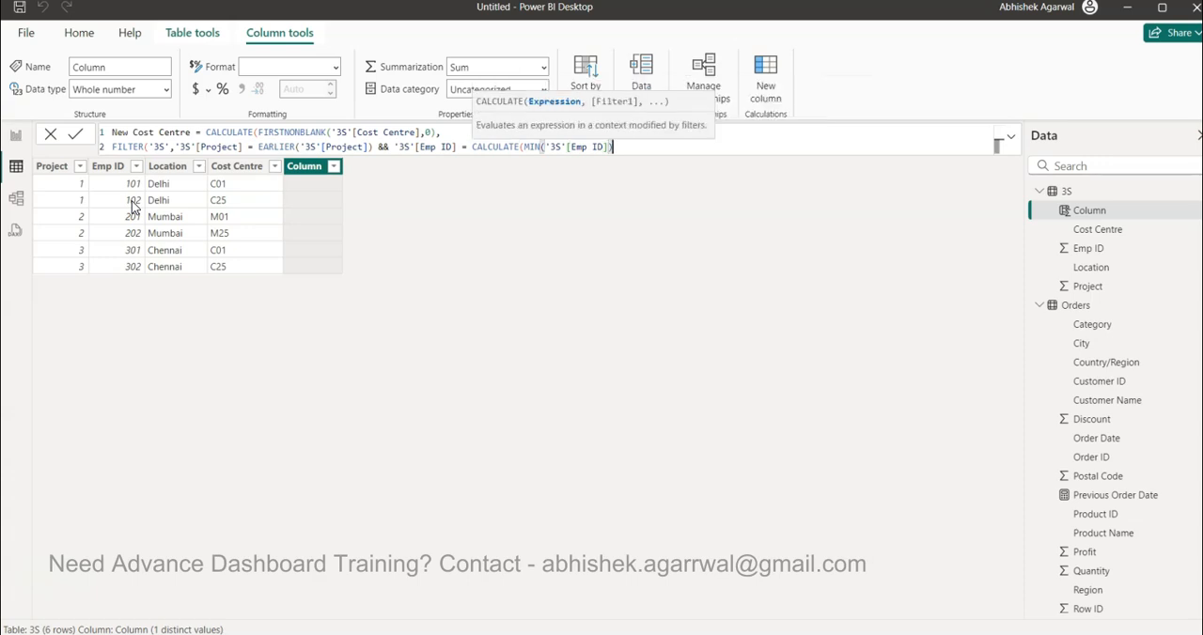
text(,FILTER()
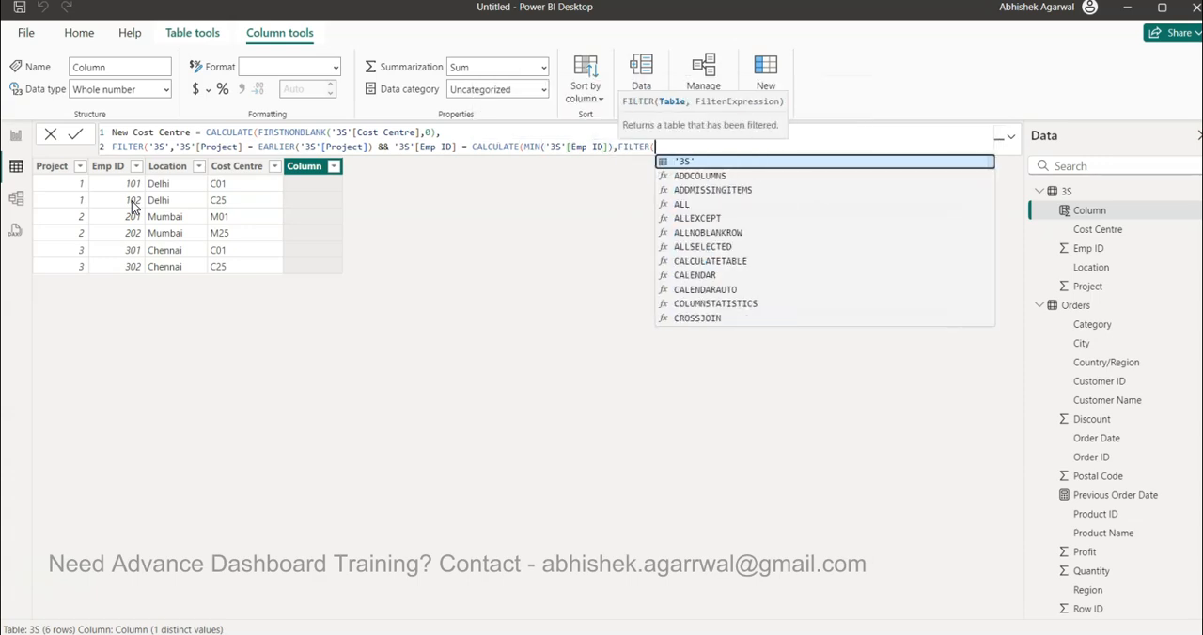
Add a FILTER over '3S' inside the inner CALCULATE, beginning its condition with '3S'[Project]
key(Tab)
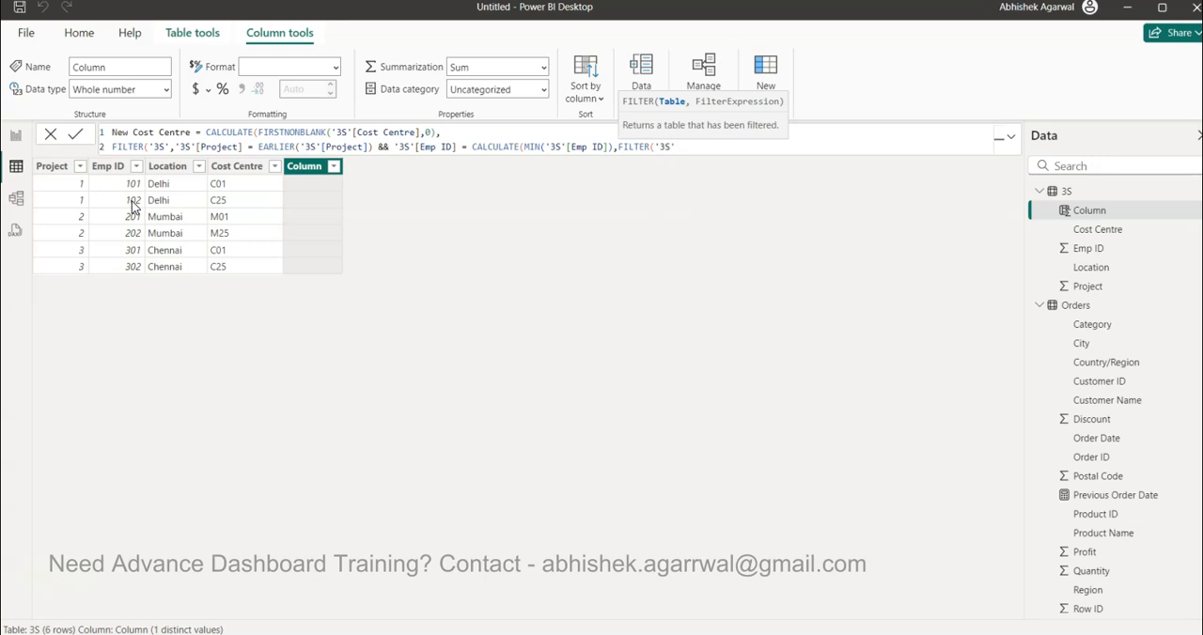
text(,pro)
key(Up)
key(Up)
key(Up)
key(Up)
key(Up)
key(Tab)
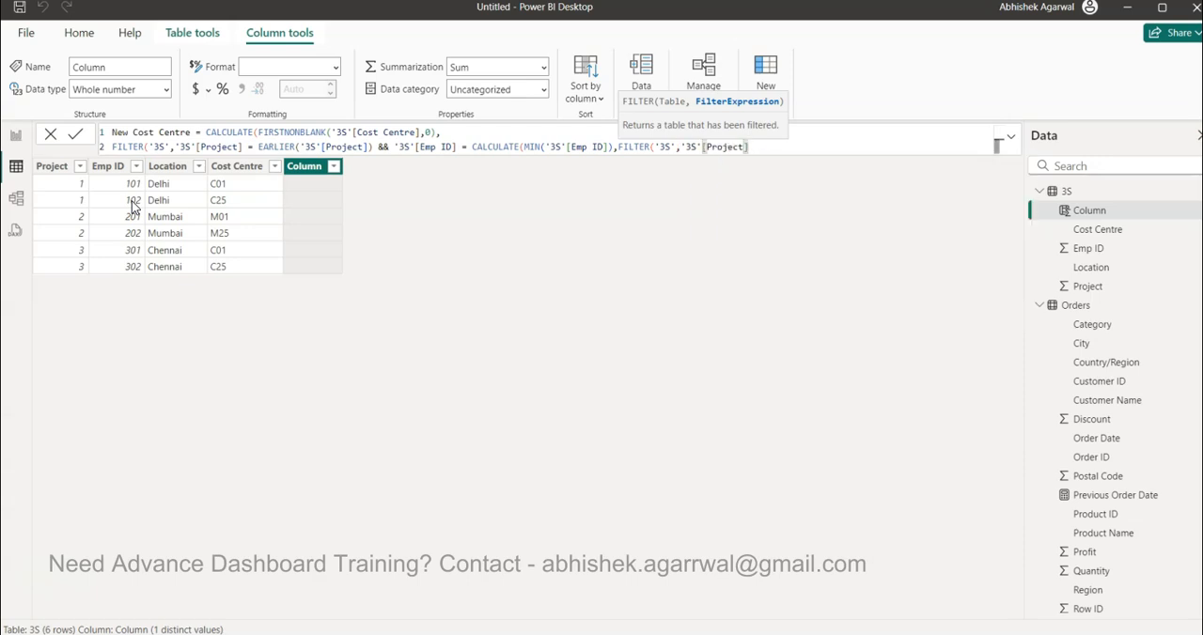
Complete the inner filter's condition with = EARLIER('3S'[Project])
text(= ear)
key(Tab)
key(Down)
key(Down)
key(Down)
key(Down)
key(Tab)
text())
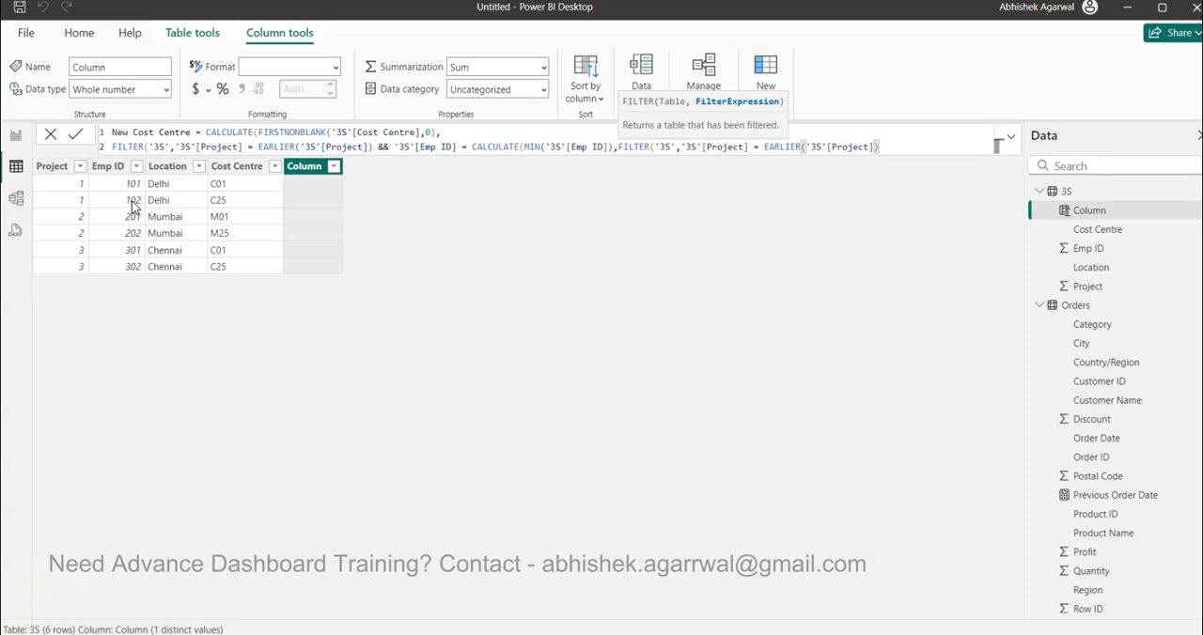
text()))
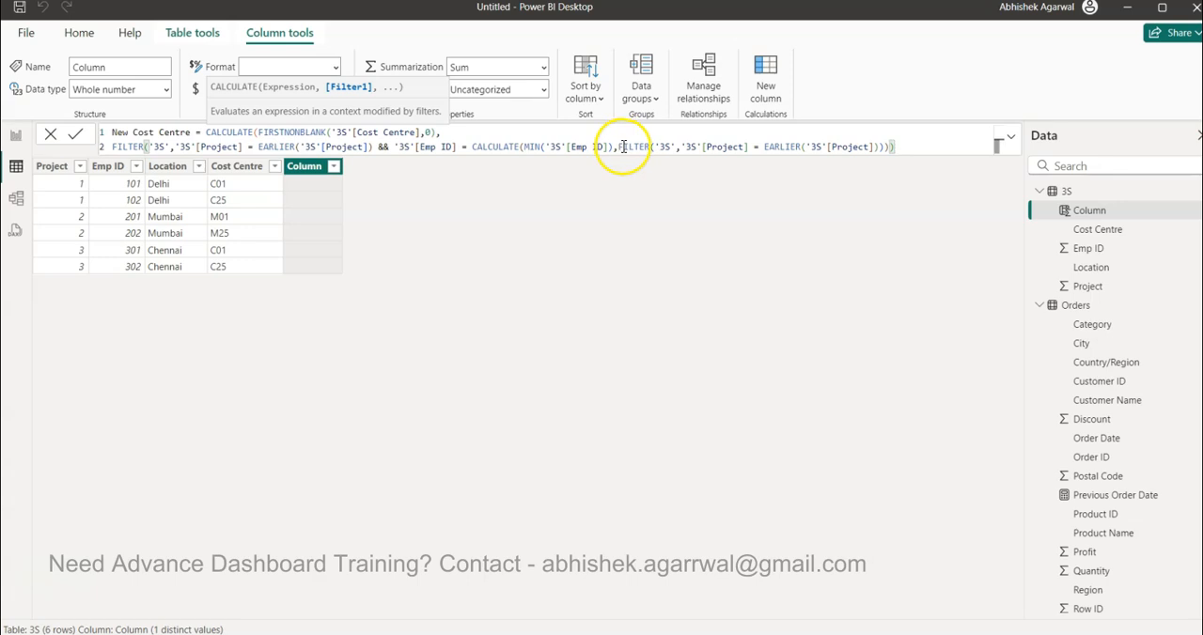
Close all remaining parentheses and commit the New Cost Centre column formula
click(1000, 143)
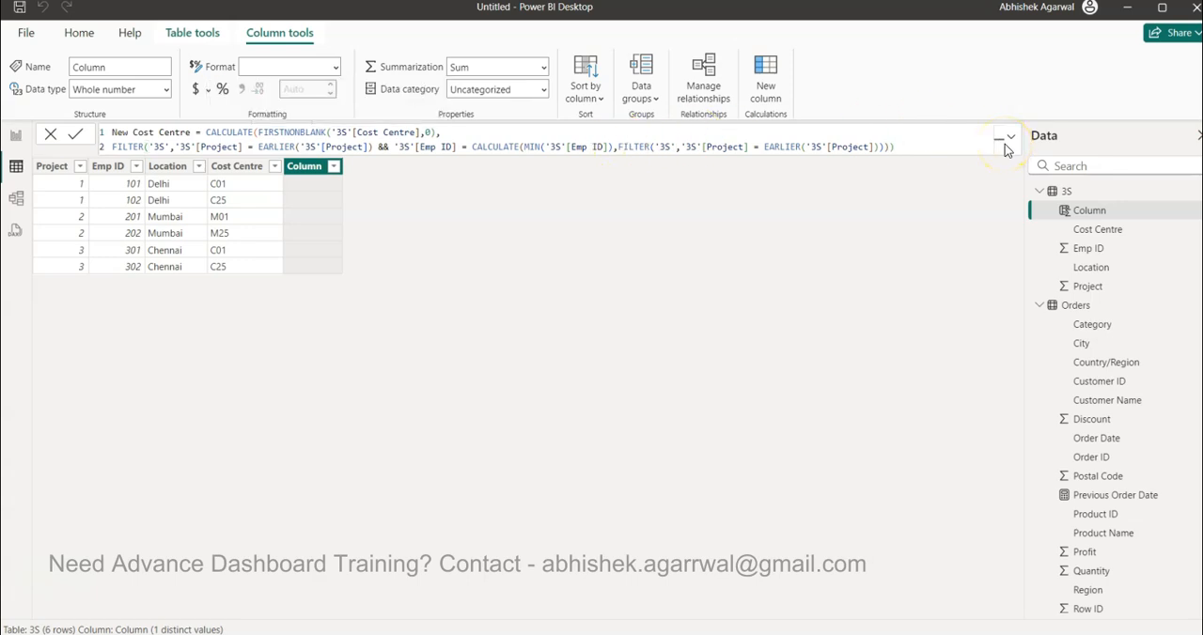
key(Return)
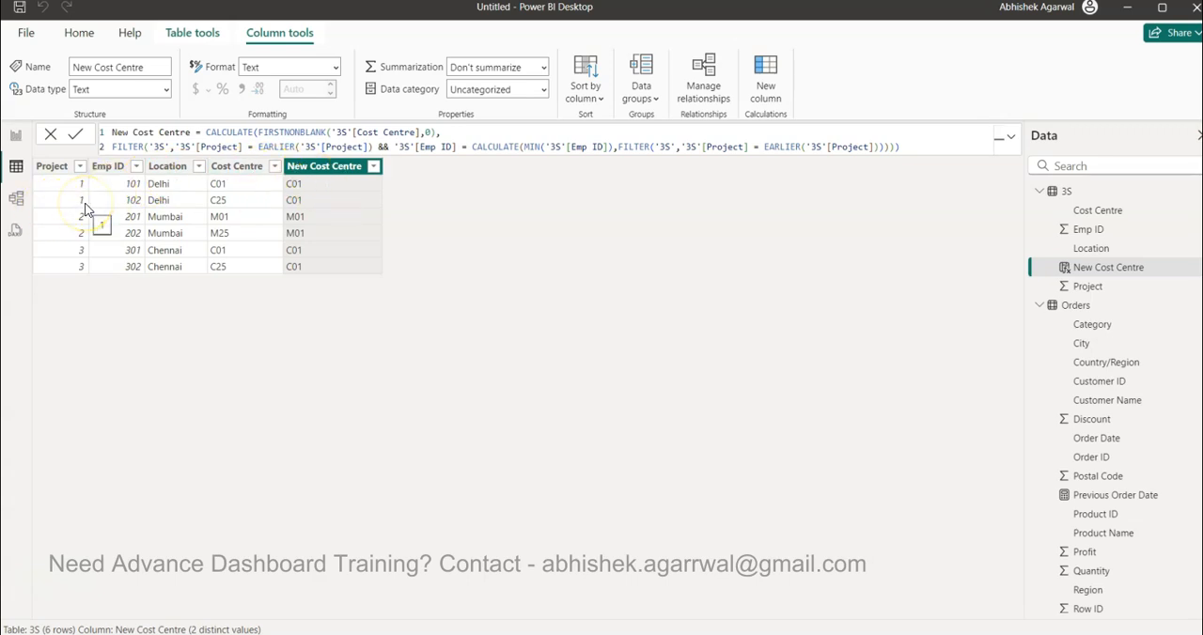
click(295, 199)
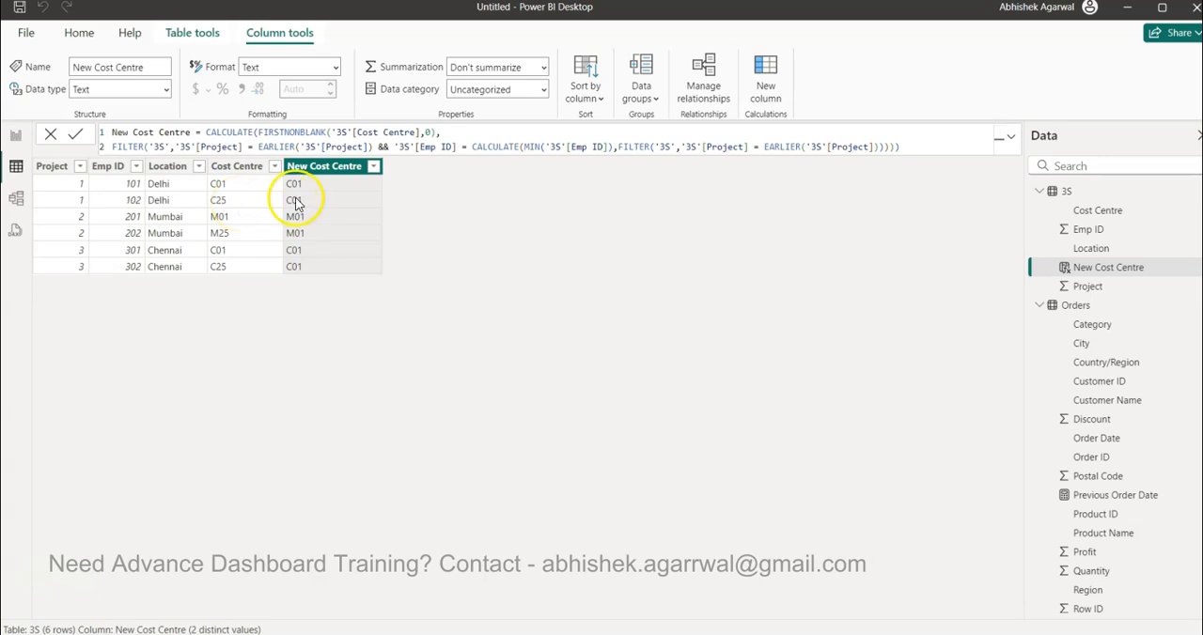